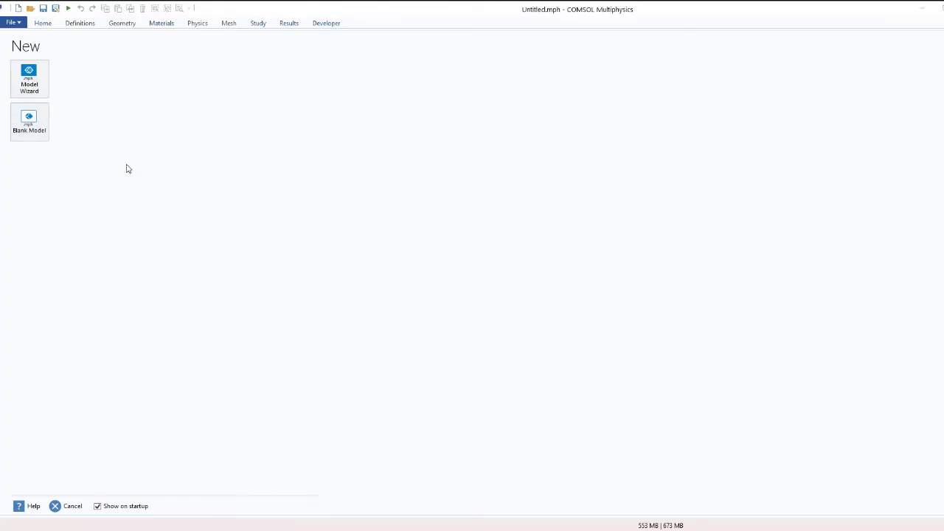
drag(60, 89, 91, 80)
mouse_move(62, 132)
mouse_down()
mouse_move(94, 118)
mouse_move(11, 112)
mouse_move(59, 114)
mouse_up()
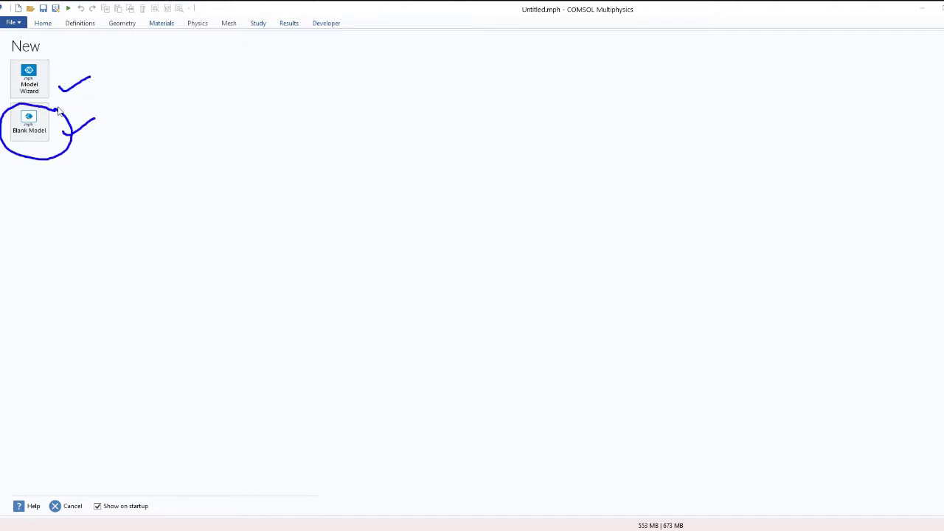
mouse_move(50, 56)
mouse_down()
mouse_move(8, 70)
mouse_move(59, 95)
mouse_move(49, 57)
mouse_up()
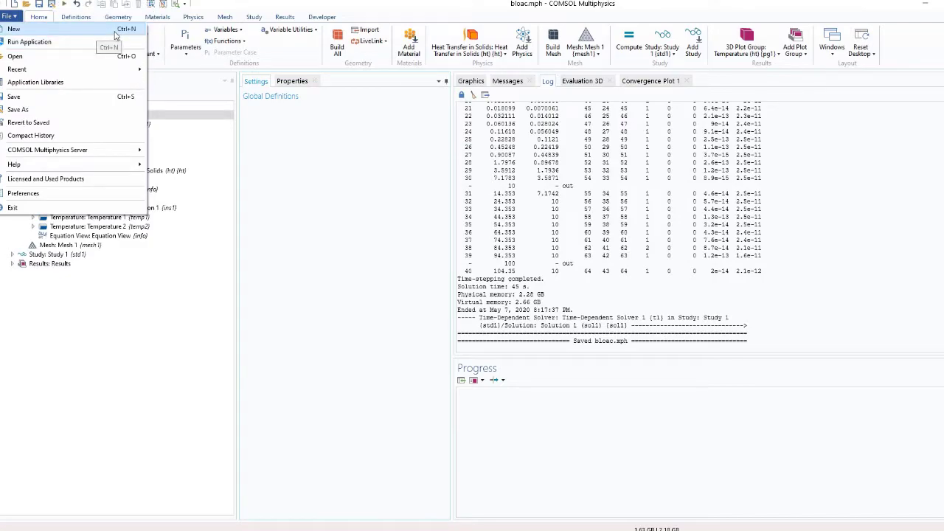
Step: Open the program preferences and view the Client Server settings
click(23, 193)
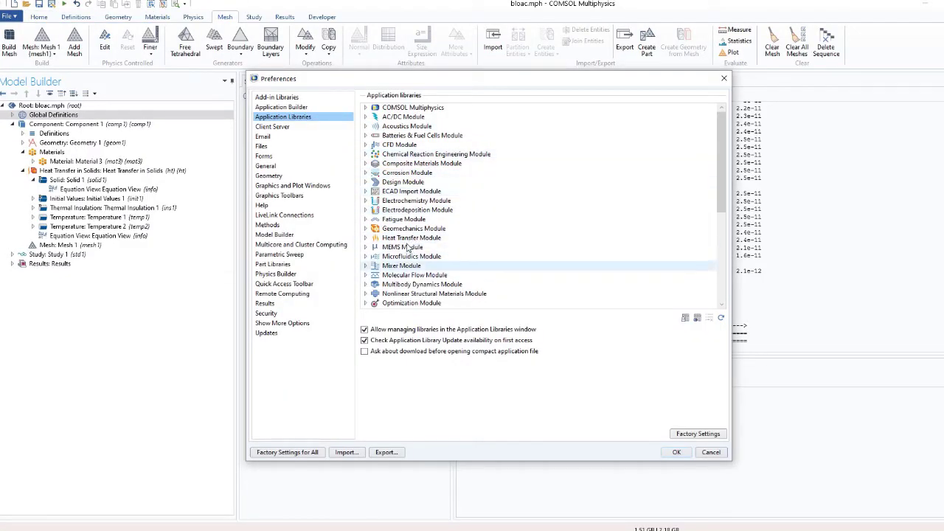
click(274, 128)
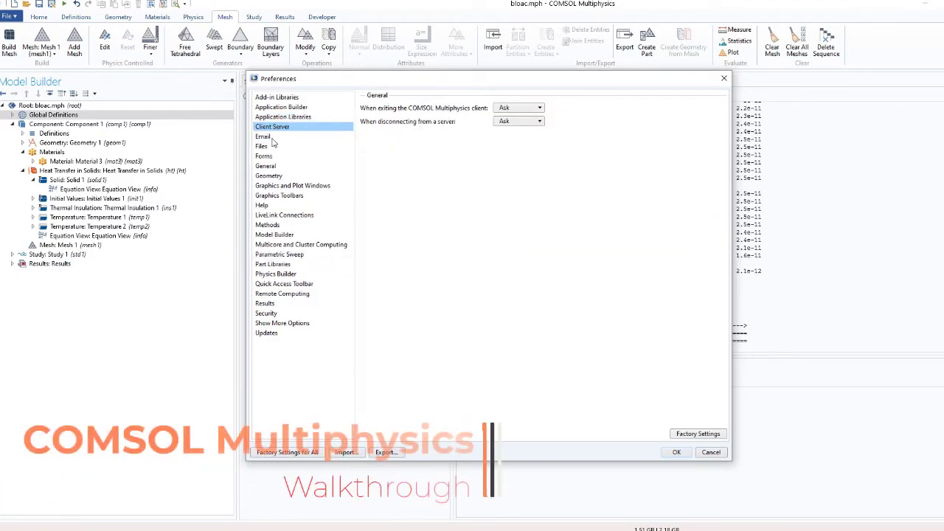
mouse_move(4, 67)
mouse_down()
mouse_move(788, 80)
mouse_move(822, 74)
mouse_move(826, 20)
mouse_up()
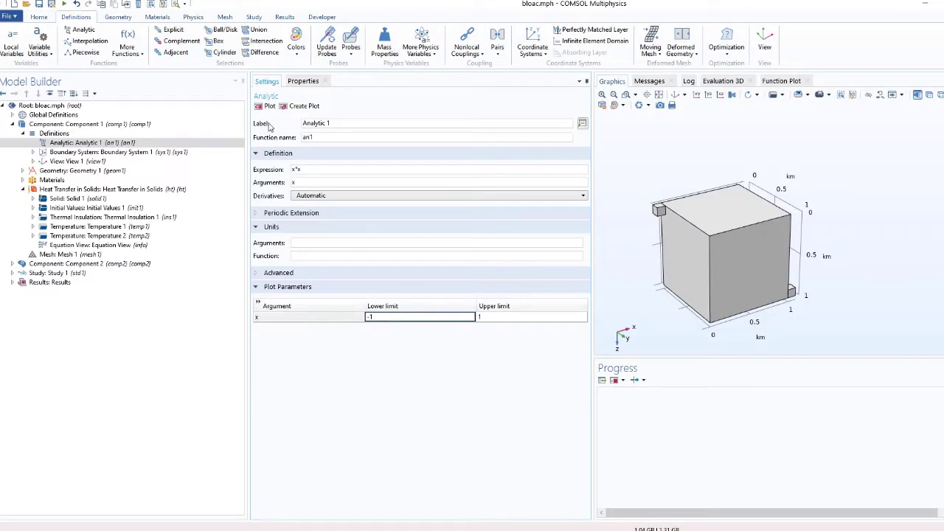
Step: Plot the analytic function x*x and the interpolation function defined by the three-row local table
click(267, 107)
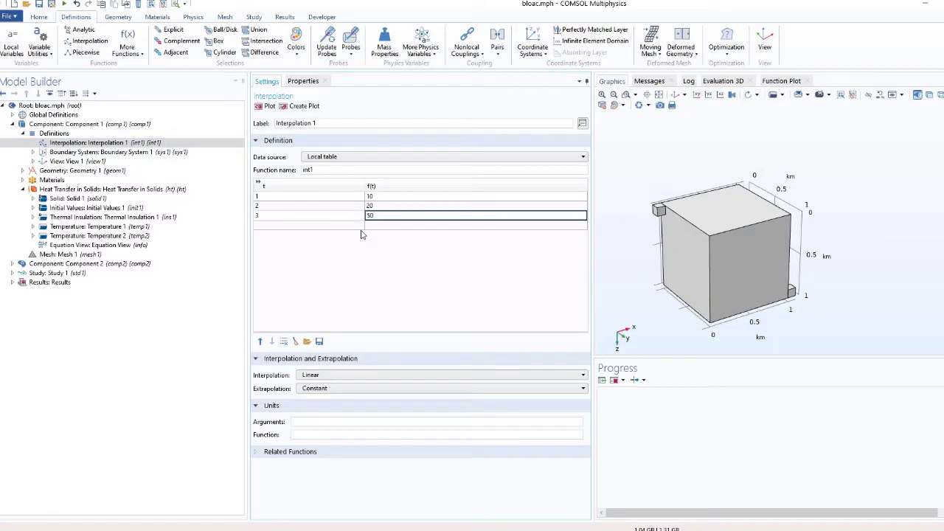
click(362, 234)
click(266, 105)
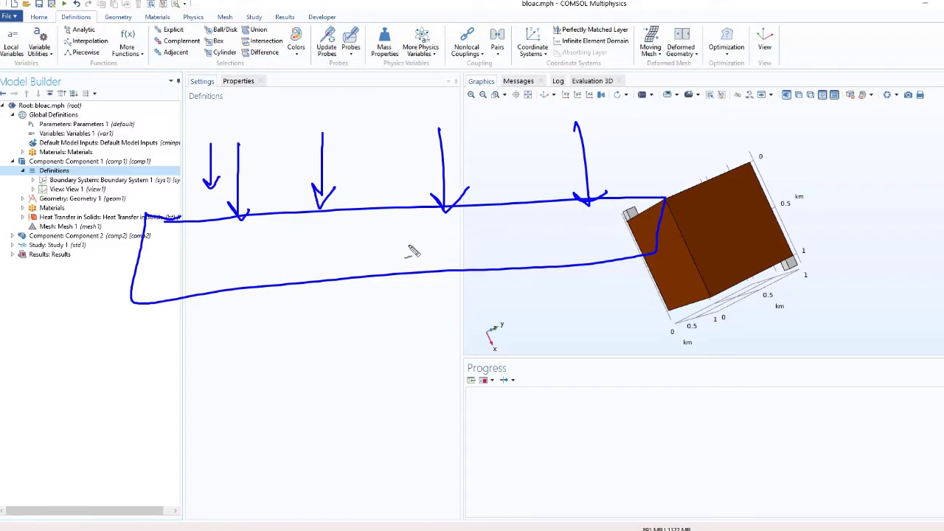
mouse_move(235, 259)
mouse_down()
mouse_move(558, 236)
mouse_move(563, 223)
mouse_up()
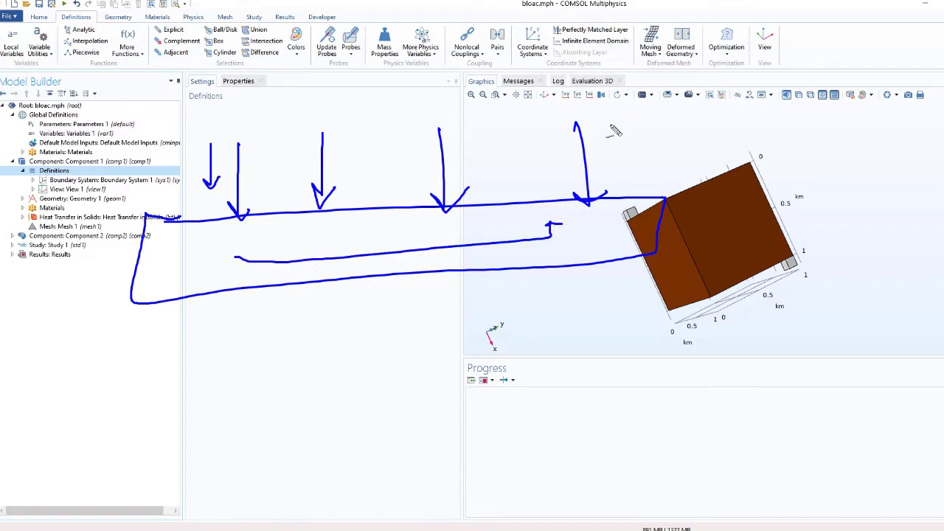
mouse_move(609, 145)
mouse_down()
mouse_move(608, 116)
mouse_move(622, 124)
mouse_up()
mouse_move(322, 122)
mouse_down()
mouse_move(347, 102)
mouse_move(384, 99)
mouse_move(385, 127)
mouse_move(417, 106)
mouse_up()
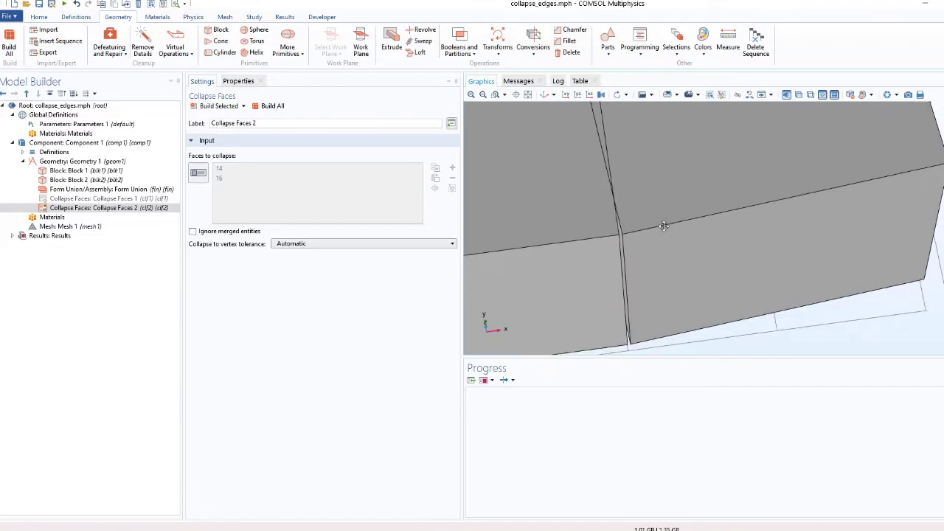
Step: Build the whole geometry with Collapse Faces 2 applied to faces 14 and 16
right_drag(664, 226, 671, 191)
click(271, 105)
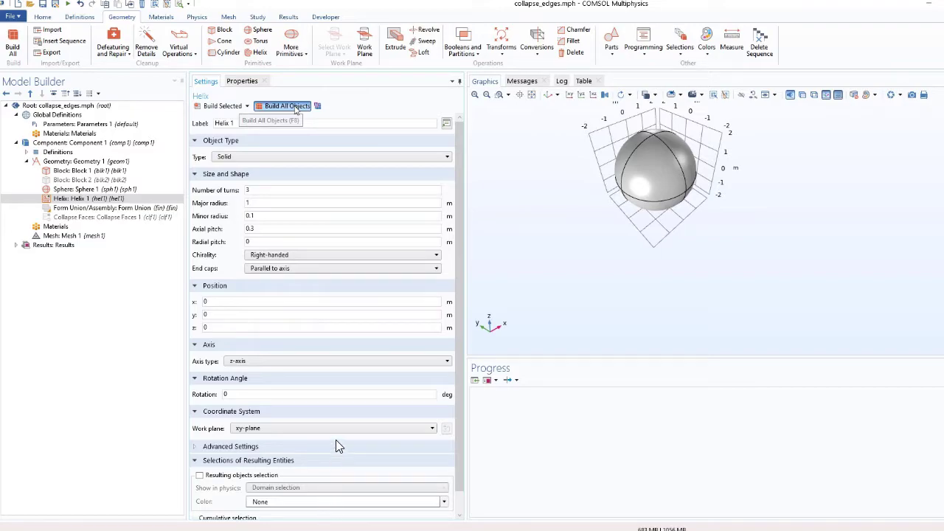
Step: Disable Sphere 1 and Block 1 in the geometry sequence and rebuild all objects
click(103, 189)
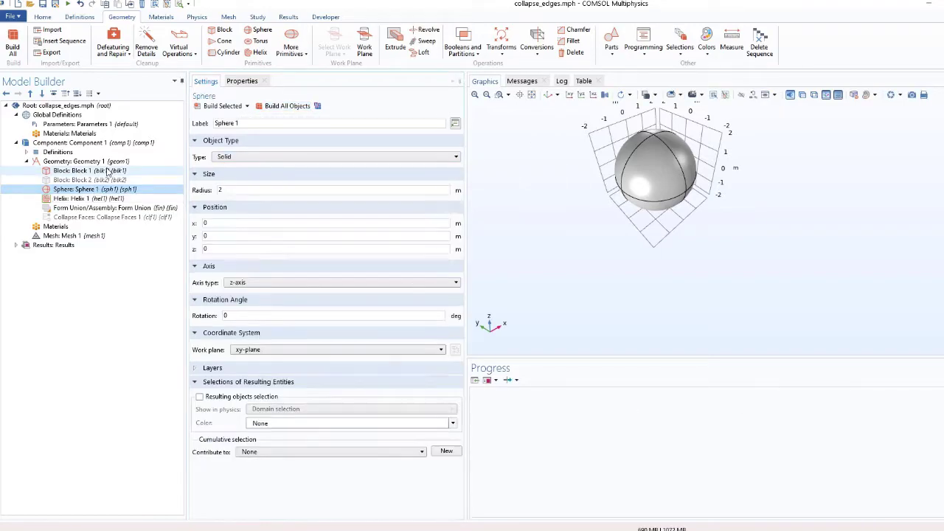
click(105, 170)
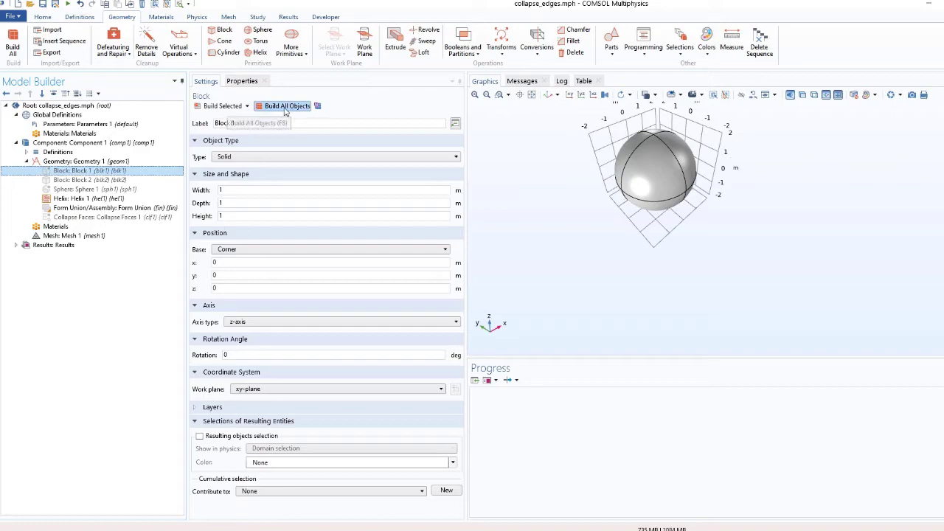
click(287, 106)
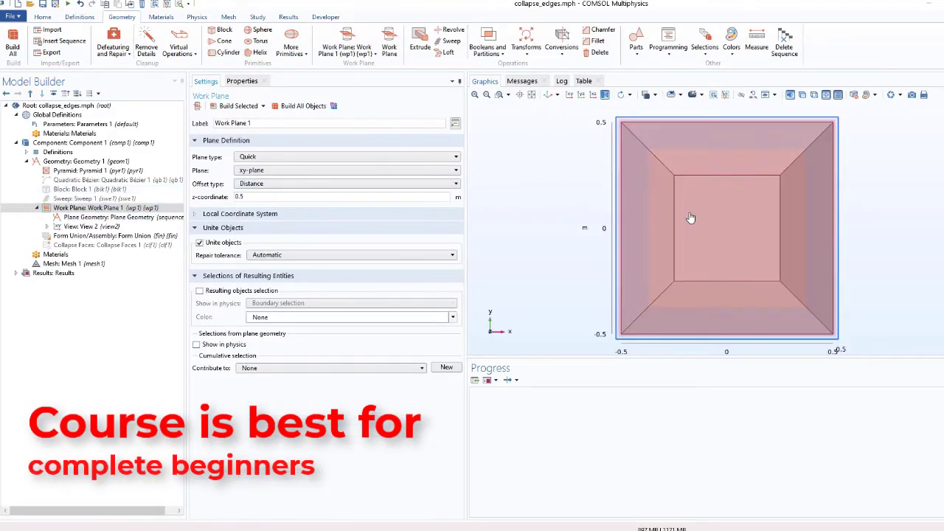
Step: Examine the xy work plane cutting the pyramid in perspective and from above, and open its Plane Geometry
drag(772, 315, 763, 266)
middle_drag(764, 265, 784, 344)
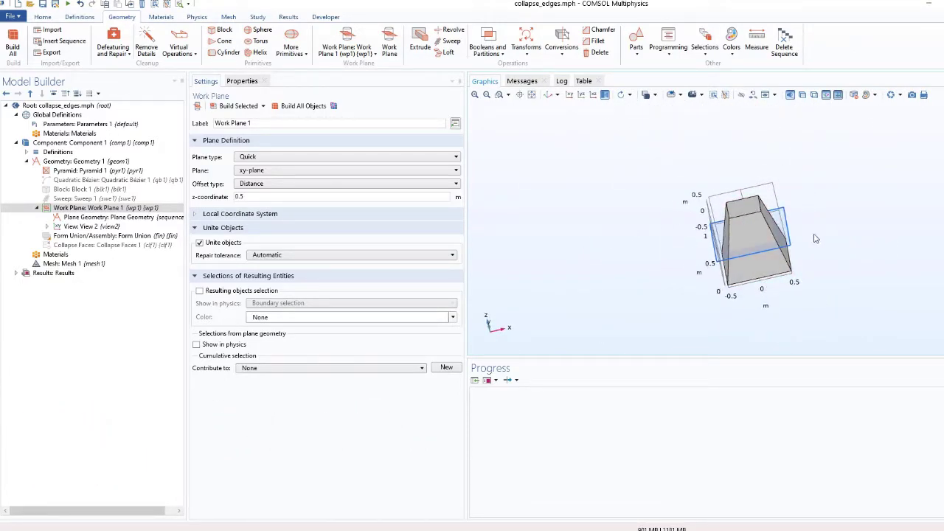
click(570, 94)
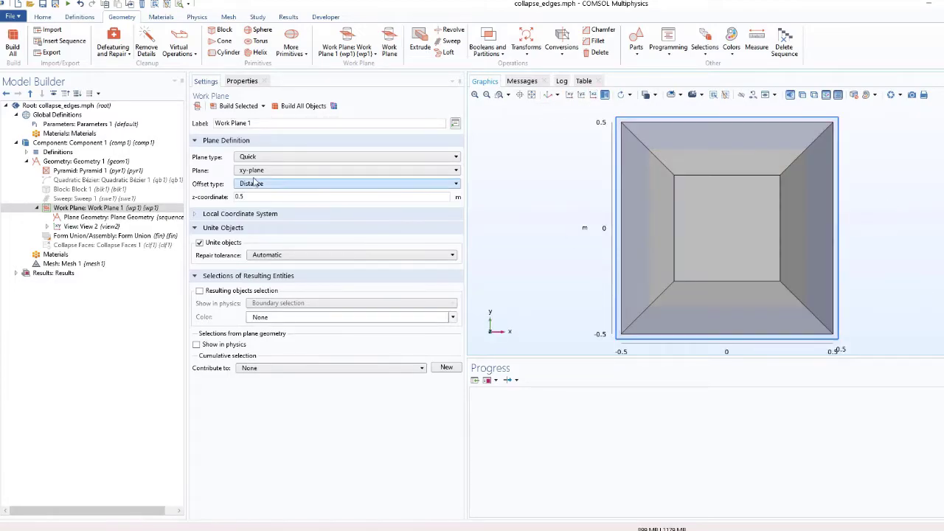
click(126, 217)
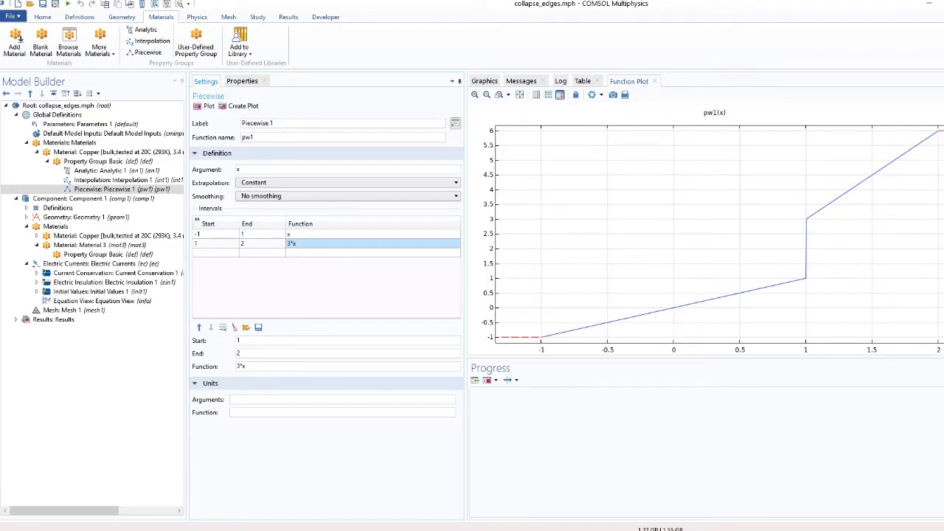
click(149, 190)
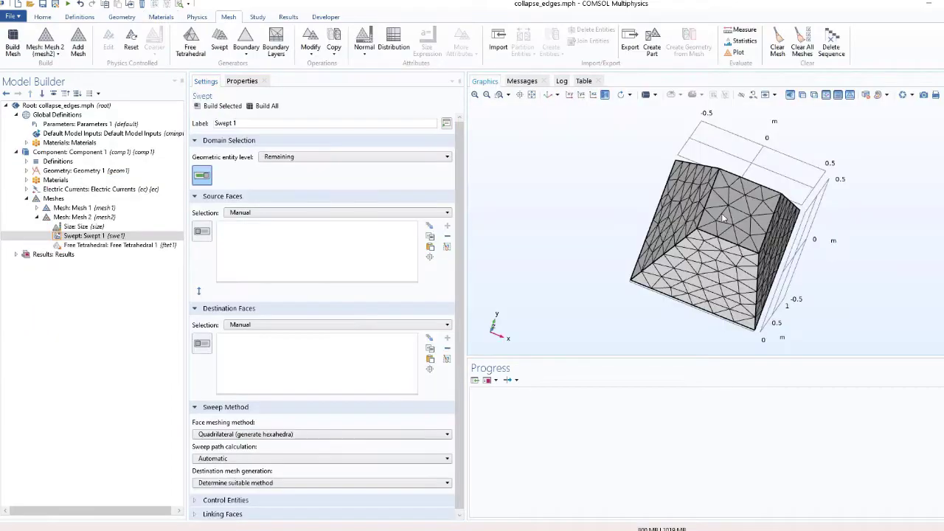
Step: Assign the pyramid's small top face as the source face of Swept 1 and build the complete mesh
click(202, 231)
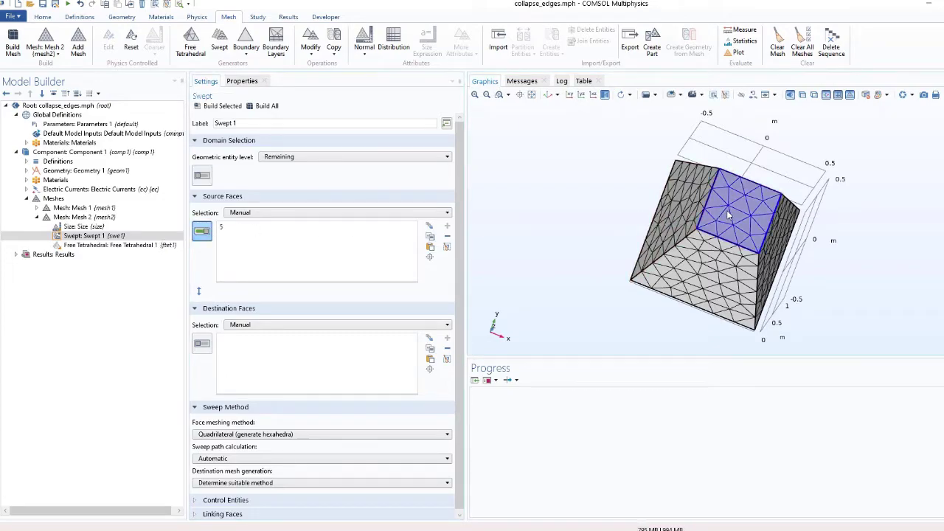
click(701, 301)
drag(701, 301, 683, 243)
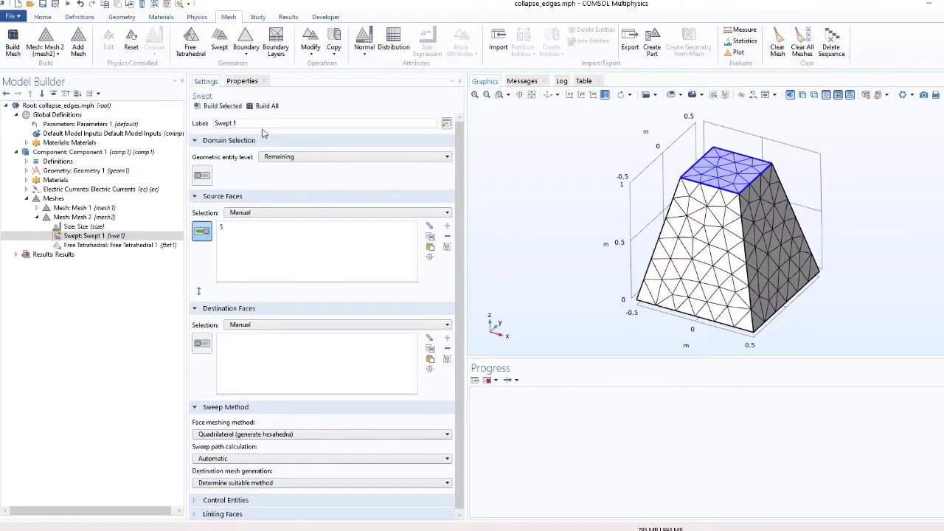
click(267, 106)
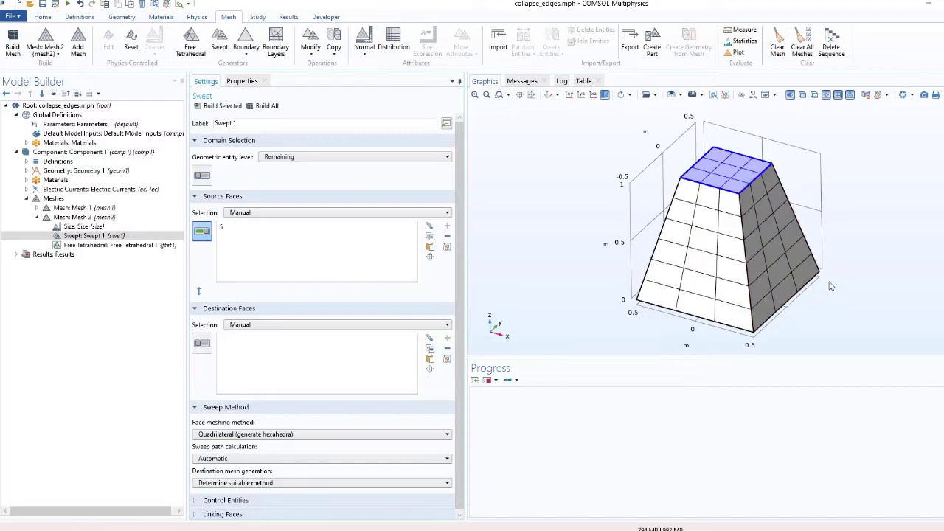
drag(833, 285, 690, 295)
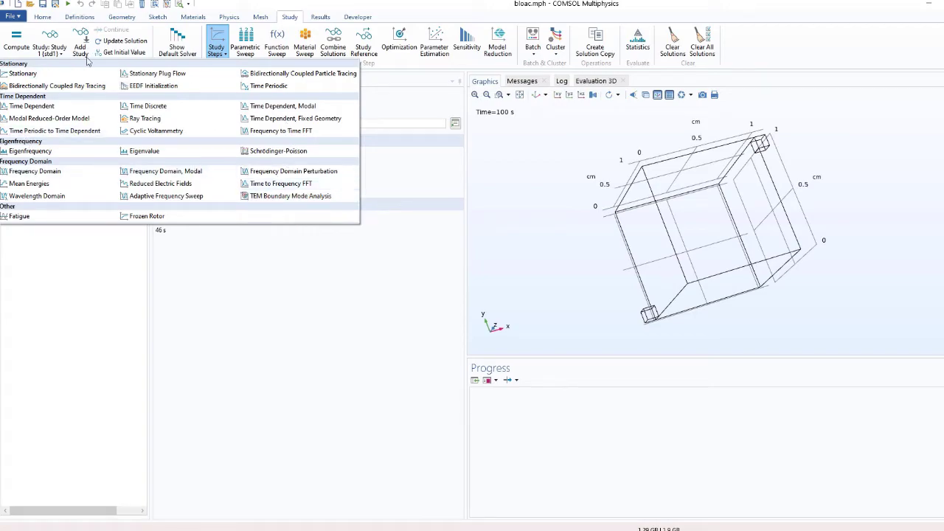
Step: Add a Parametric Sweep to Study 1
click(218, 51)
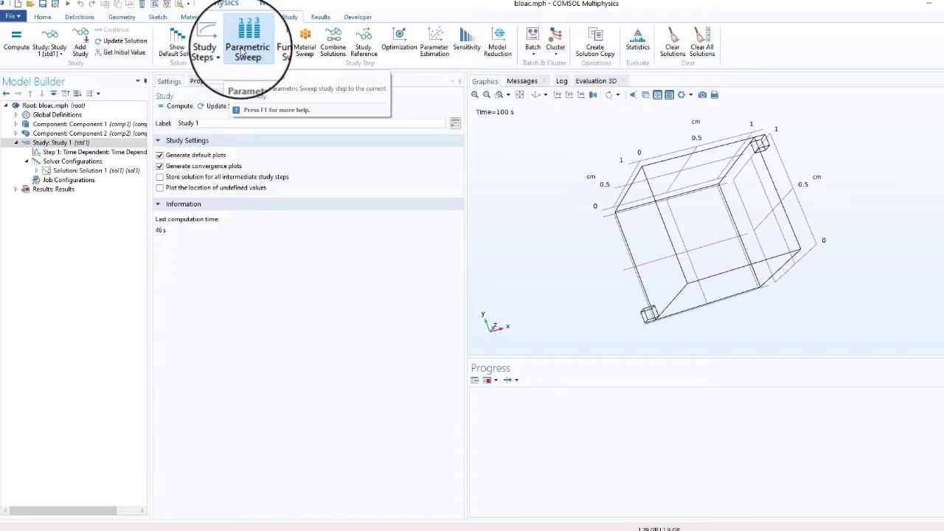
click(243, 52)
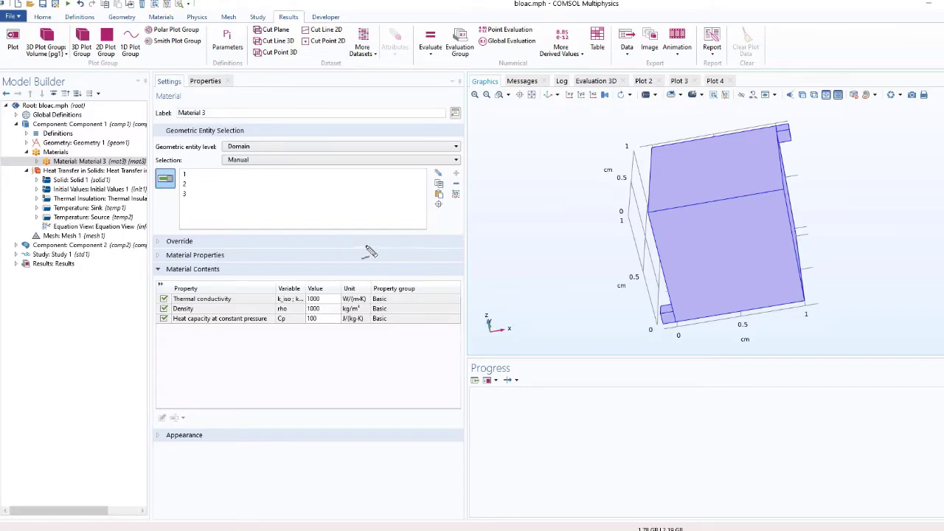
mouse_move(295, 237)
mouse_down()
mouse_move(288, 360)
mouse_move(417, 232)
mouse_move(383, 359)
mouse_move(295, 360)
mouse_move(419, 198)
mouse_move(504, 194)
mouse_up()
mouse_move(431, 237)
mouse_down()
mouse_move(503, 192)
mouse_move(501, 320)
mouse_up()
drag(438, 350, 507, 318)
mouse_move(368, 144)
mouse_down()
mouse_move(369, 180)
mouse_move(404, 167)
mouse_up()
drag(409, 154, 447, 151)
drag(449, 115, 459, 135)
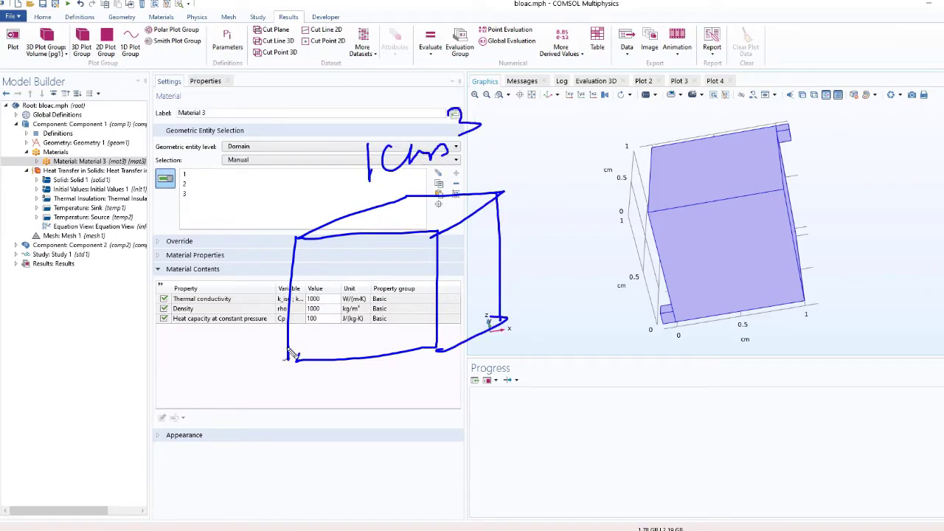
mouse_move(290, 349)
mouse_down()
mouse_move(296, 356)
mouse_move(277, 372)
mouse_move(274, 433)
mouse_move(332, 414)
mouse_up()
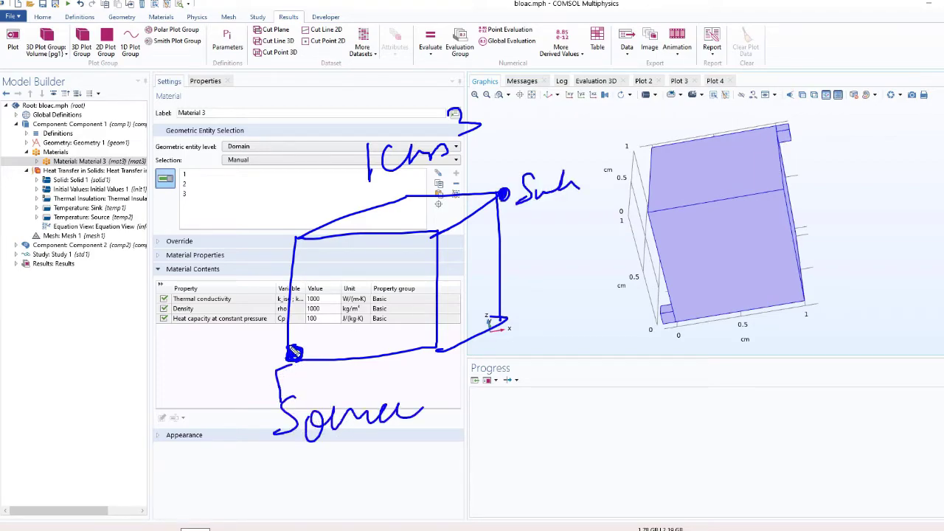
drag(294, 352, 504, 195)
key(Escape)
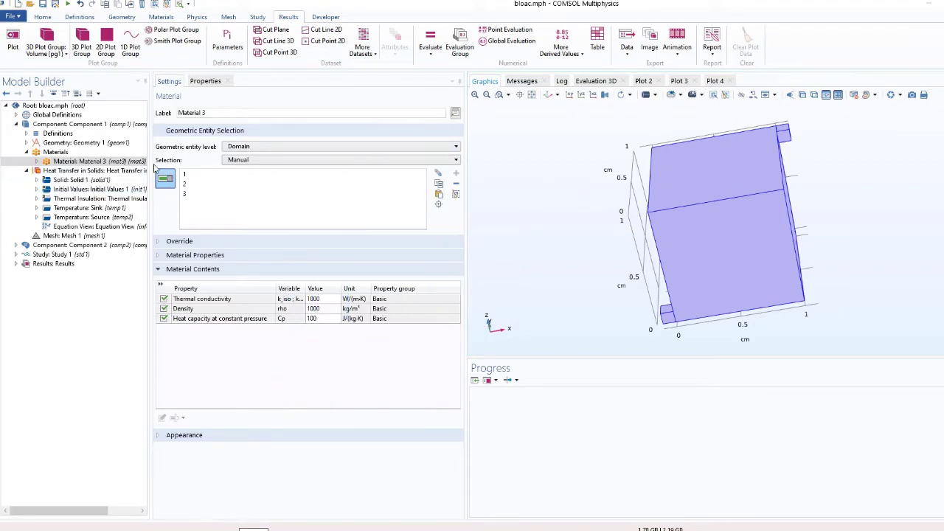
Step: Examine the cube's volume temperature plot and its conductive heat flux arrows, including the Volume 1 and Arrow Volume 1 settings
drag(819, 255, 726, 244)
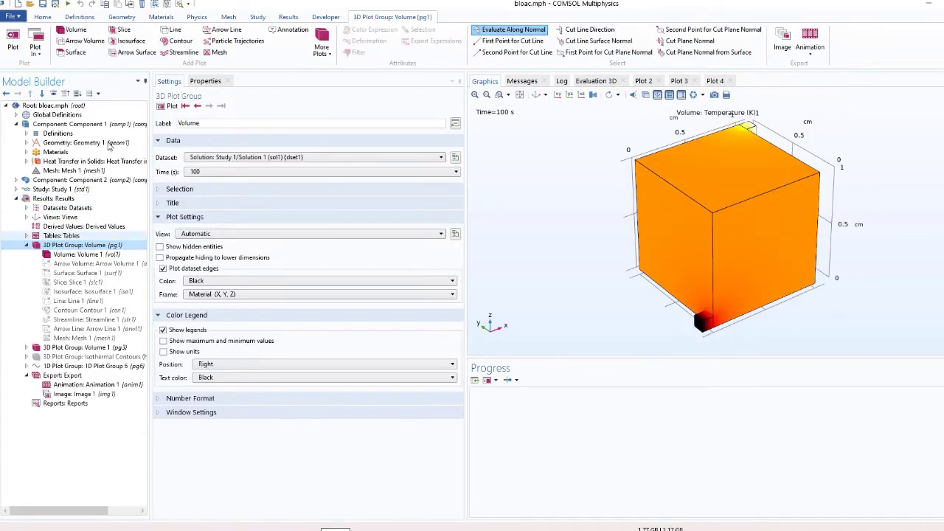
drag(730, 221, 762, 101)
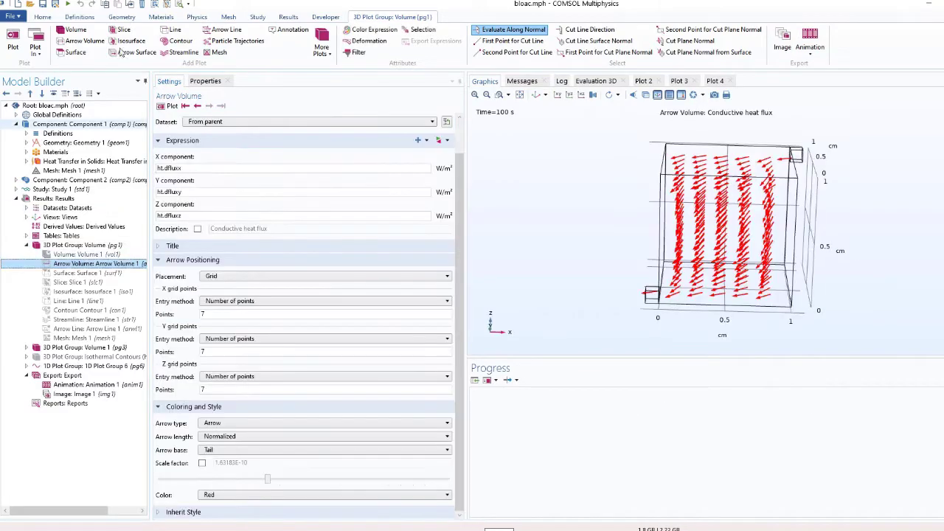
click(85, 254)
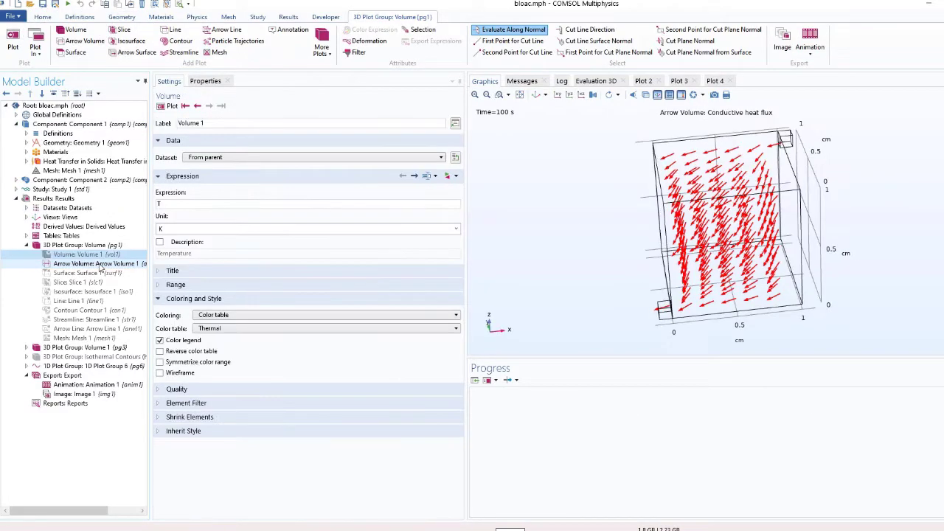
click(98, 264)
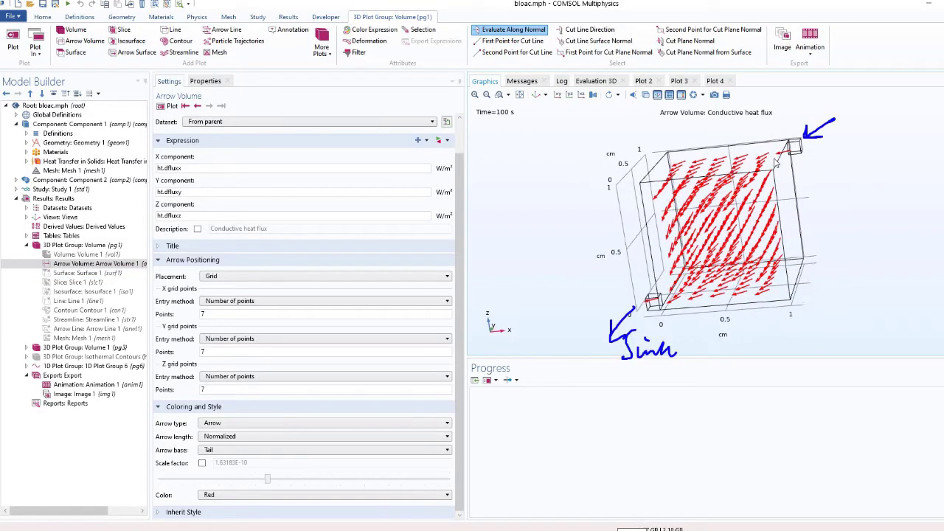
mouse_move(775, 156)
mouse_down()
mouse_move(673, 279)
mouse_move(713, 267)
mouse_move(687, 302)
mouse_up()
drag(799, 192, 699, 298)
drag(816, 230, 732, 302)
drag(698, 195, 716, 195)
Step: Enable the Surface 1 temperature plot in the Volume plot group
click(98, 274)
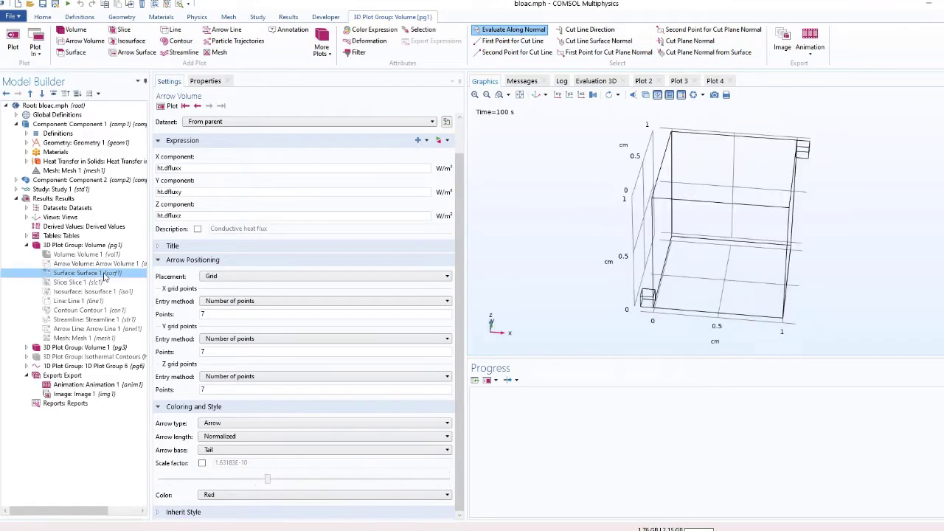
key(F4)
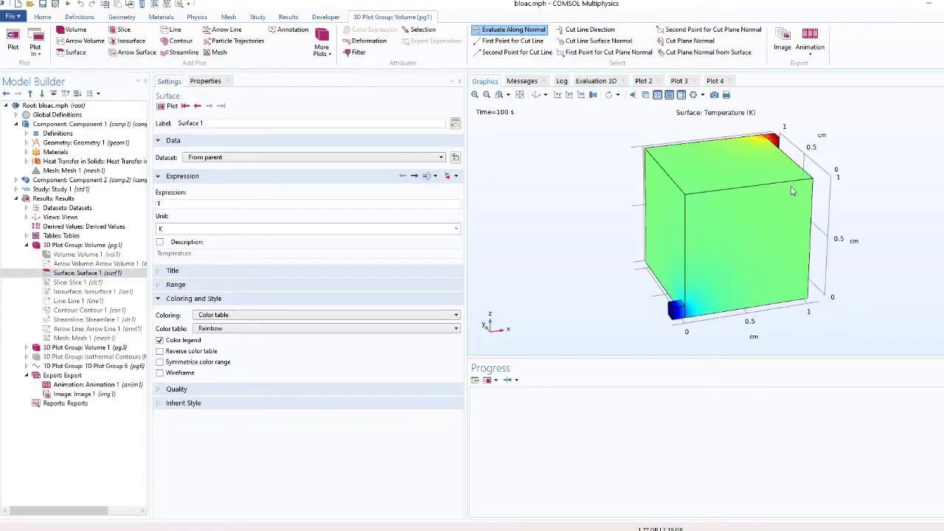
Step: Examine the Slice 1 temperature plot through the cube and try out its plane type options
key(Down)
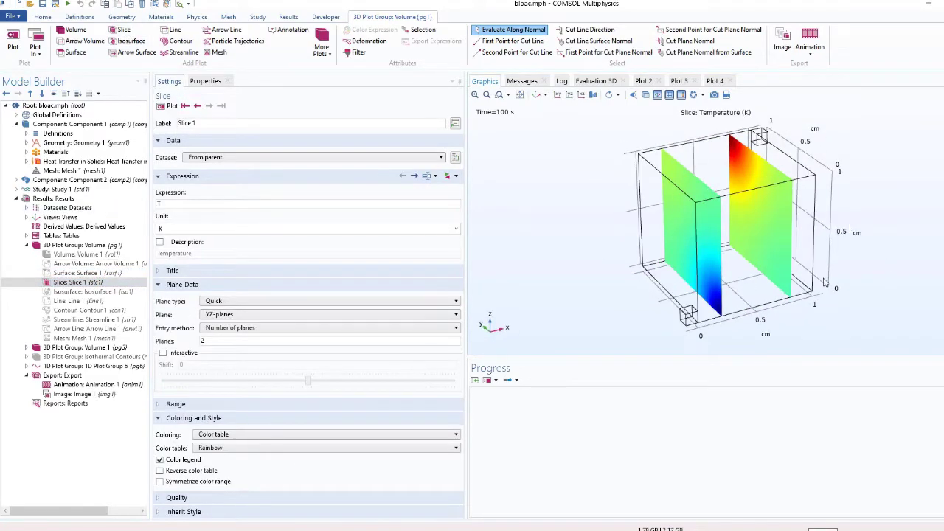
click(243, 301)
click(244, 324)
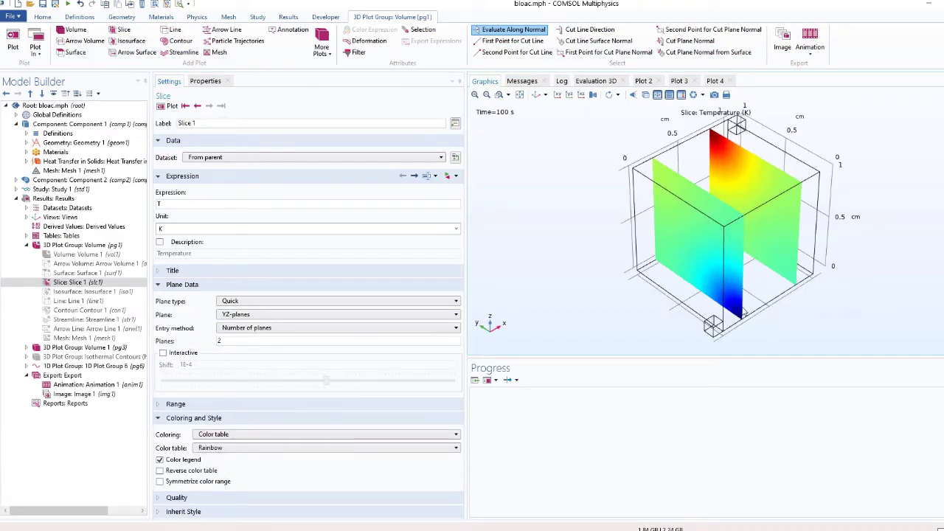
drag(743, 310, 749, 286)
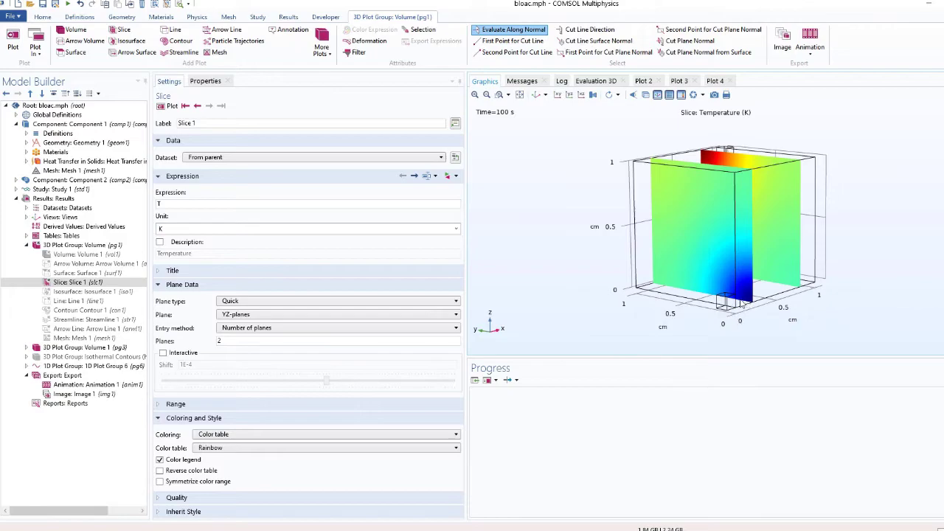
Step: Examine the isosurface, line, contour, streamline, arrow line and mesh plots of the cube in the Volume plot group
key(Down)
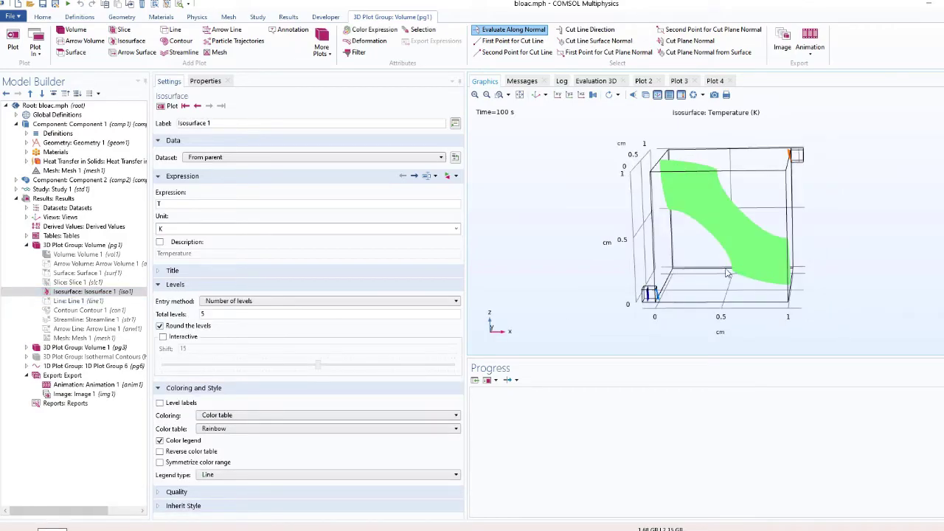
drag(726, 269, 704, 234)
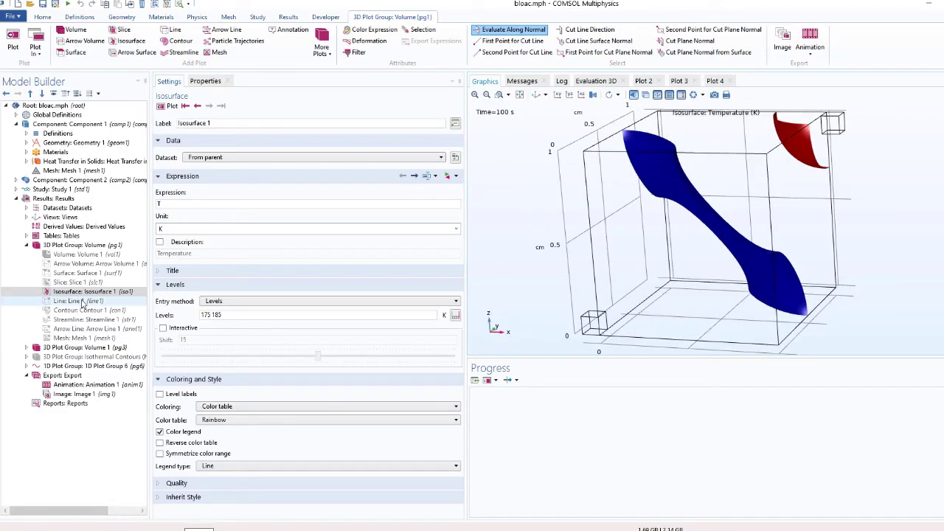
click(83, 302)
click(83, 310)
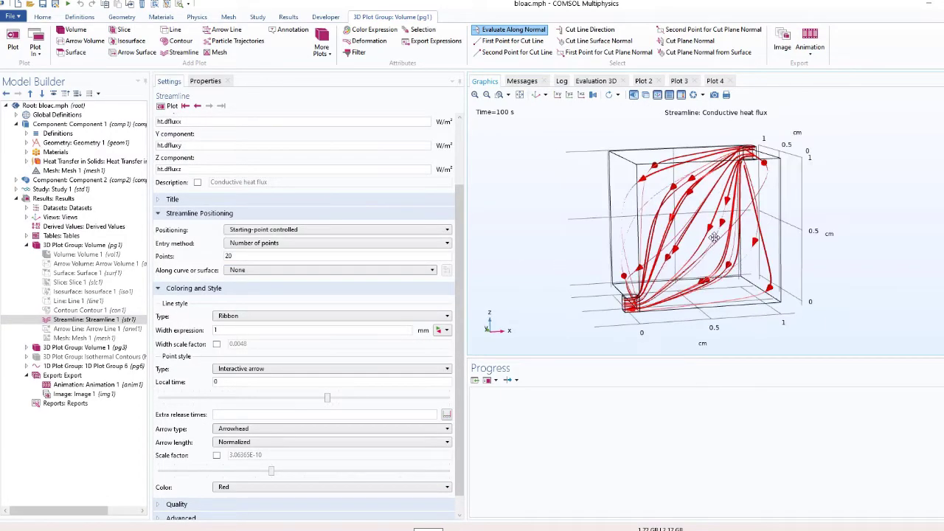
drag(714, 237, 693, 209)
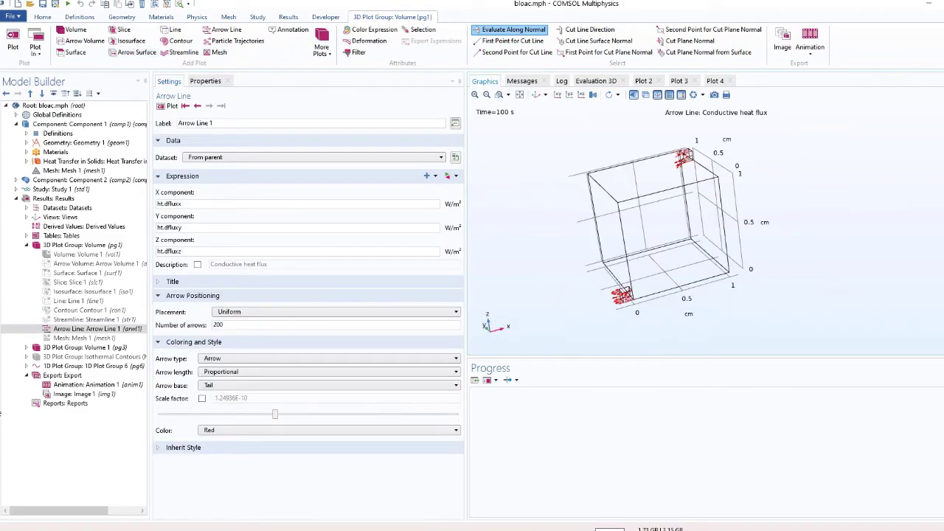
click(84, 338)
Step: Select the stored output times 0 s, 10 s and 100 s for the Volume plot group's animation and play it
click(247, 266)
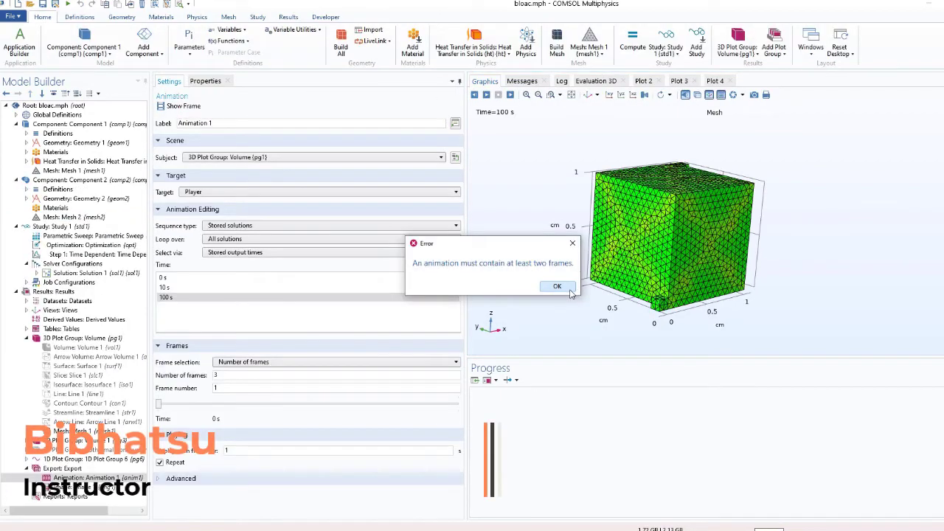
click(565, 289)
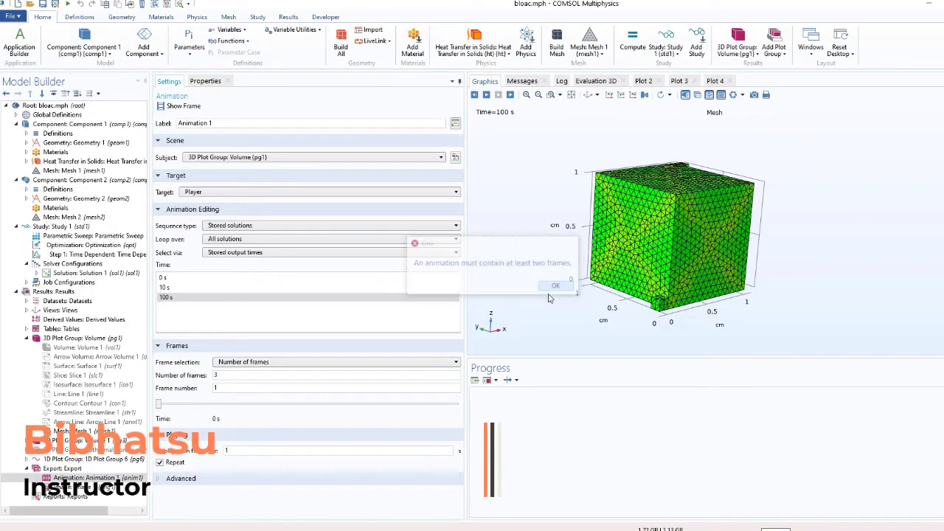
shift+click(185, 277)
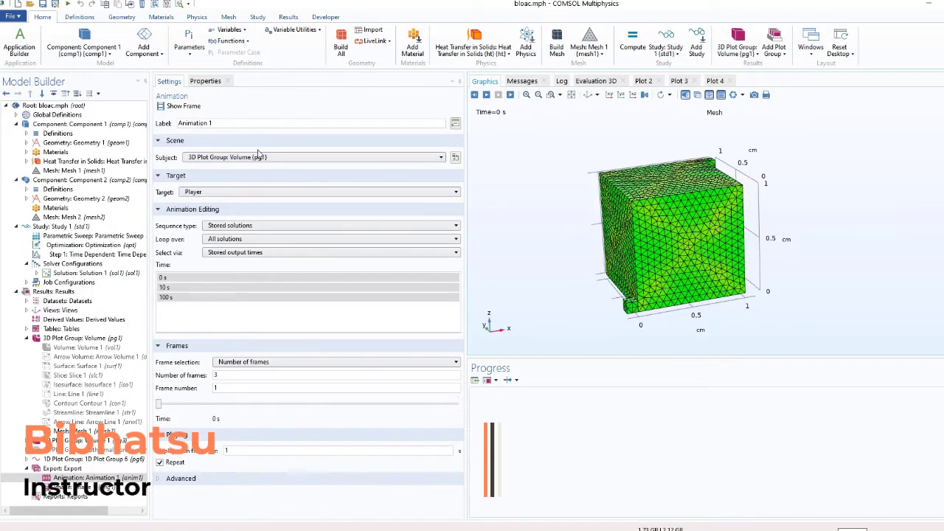
click(486, 94)
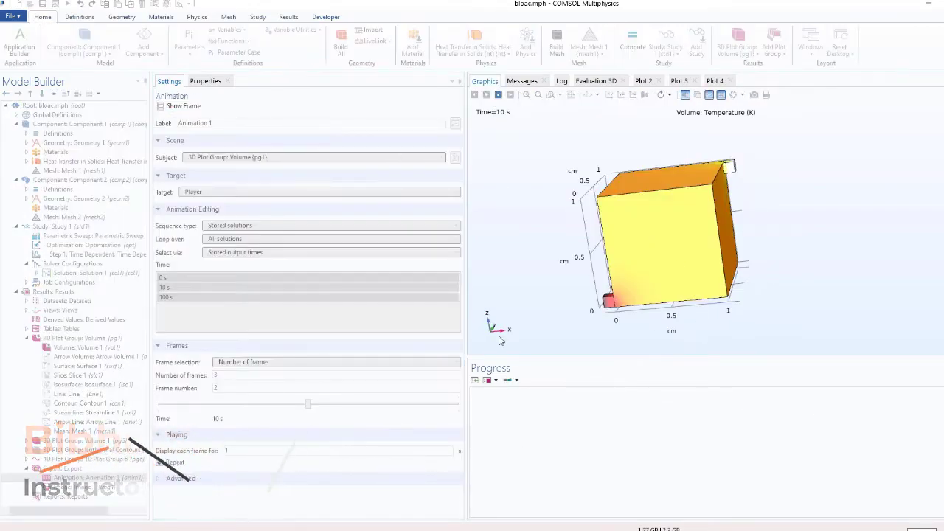